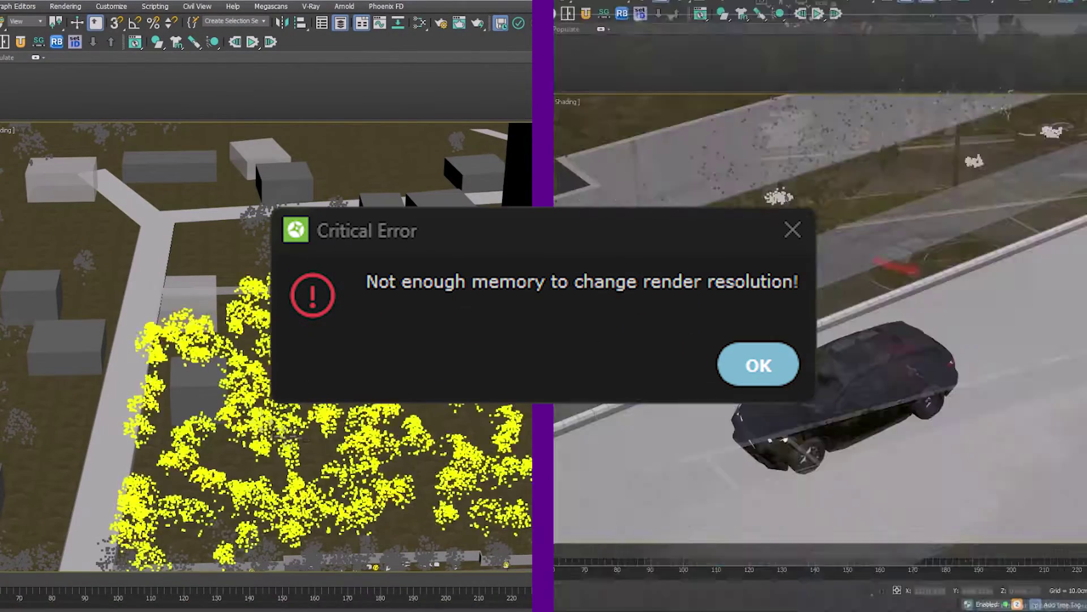
# - Dismiss the not-enough-memory Critical Error dialog with OK to return to the viewport
pyautogui.click(190, 379)
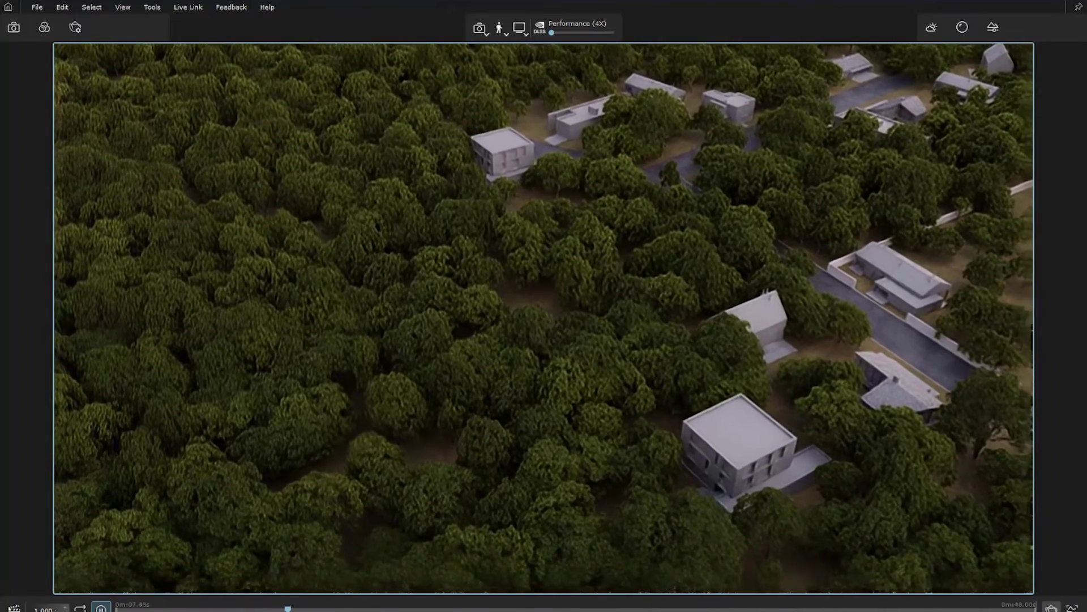
# - Open Render setup with Ctrl+R to review the scene's GPU memory needs
pyautogui.hotkey('ctrl', 'r')
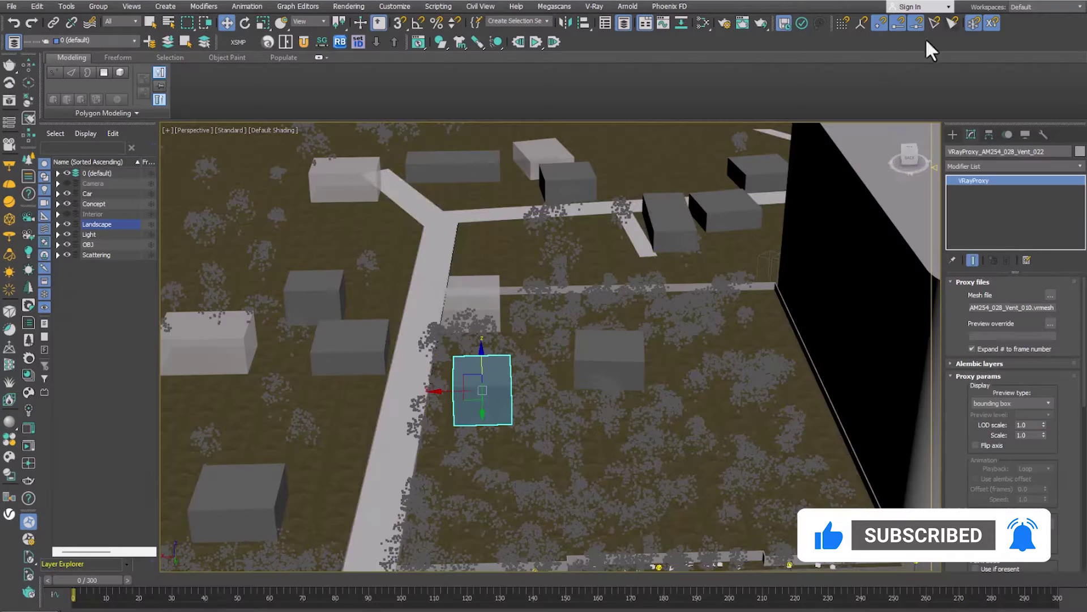
pyautogui.hotkey('ctrl', 'd')
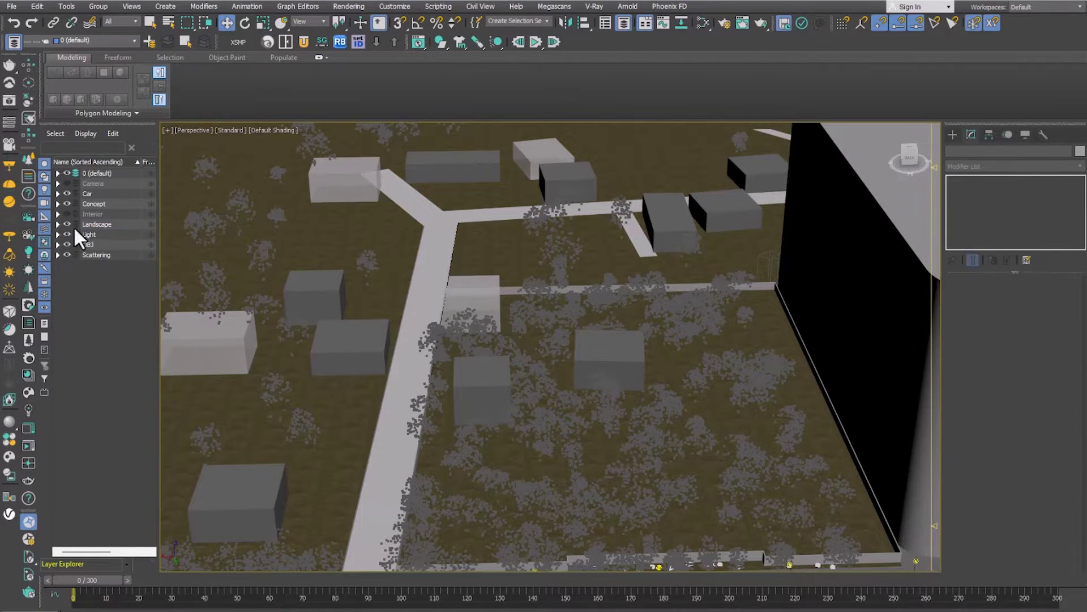
pyautogui.click(58, 203)
pyautogui.click(58, 203)
pyautogui.click(547, 422)
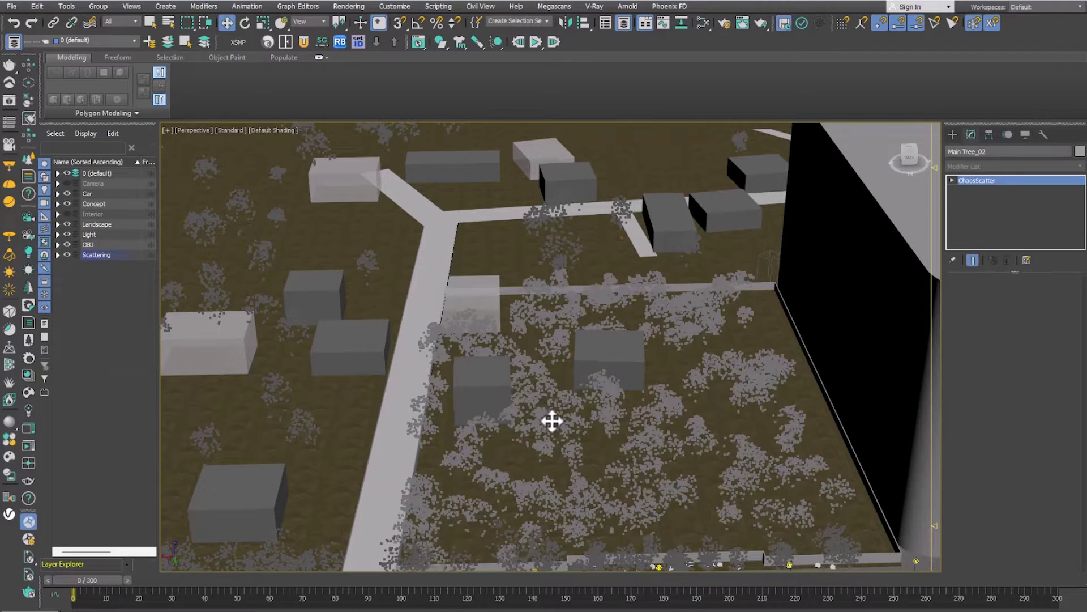
pyautogui.click(475, 375)
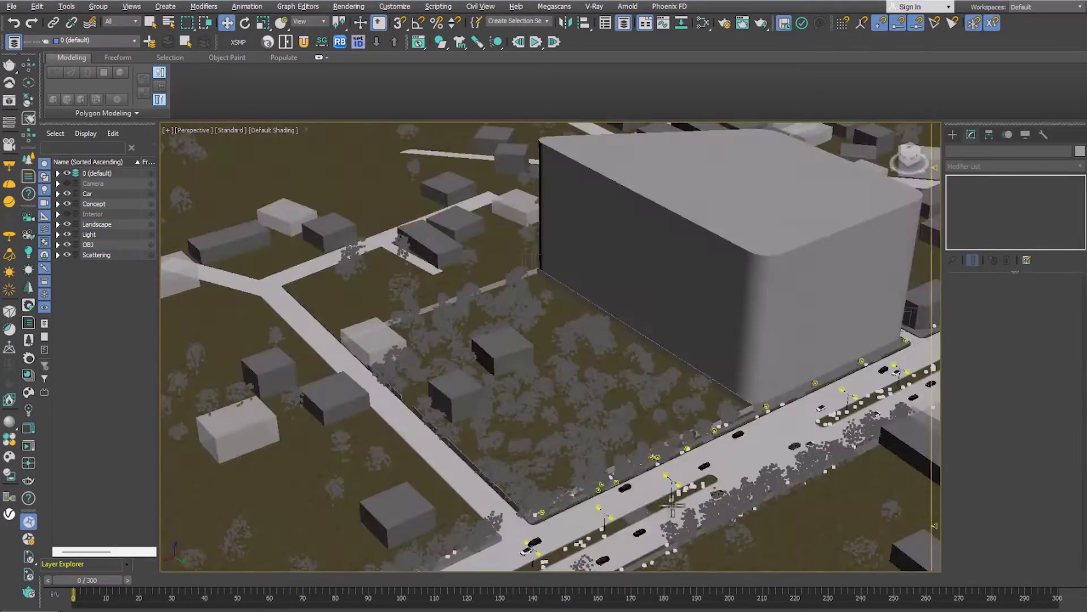
# - Clear the 3ds Max selection and open the High Quality Render setup showing the red memory estimate
pyautogui.hotkey('ctrl', 'd')
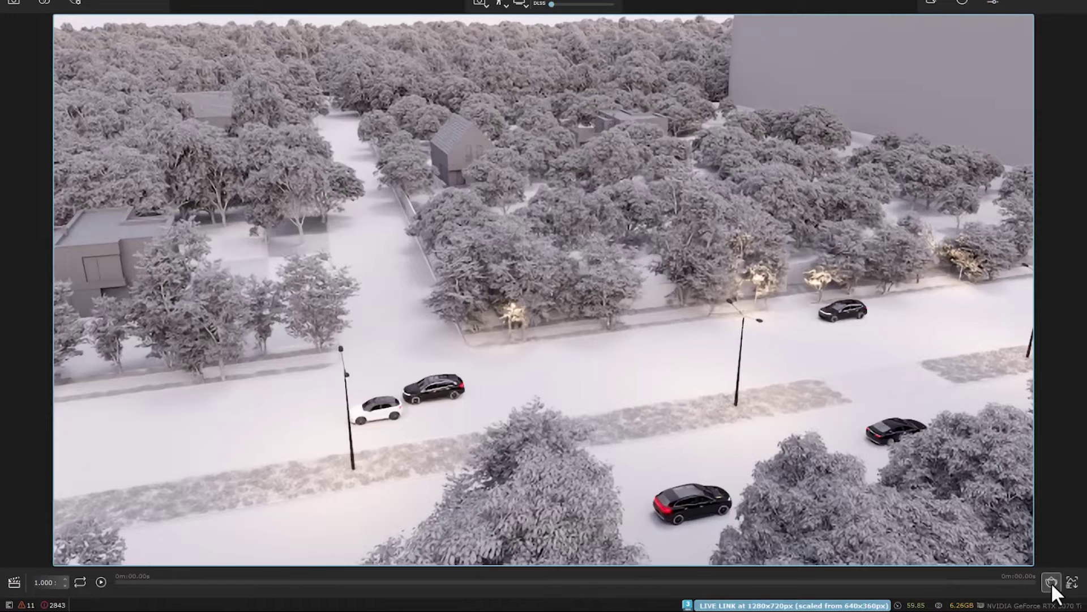
pyautogui.click(1051, 586)
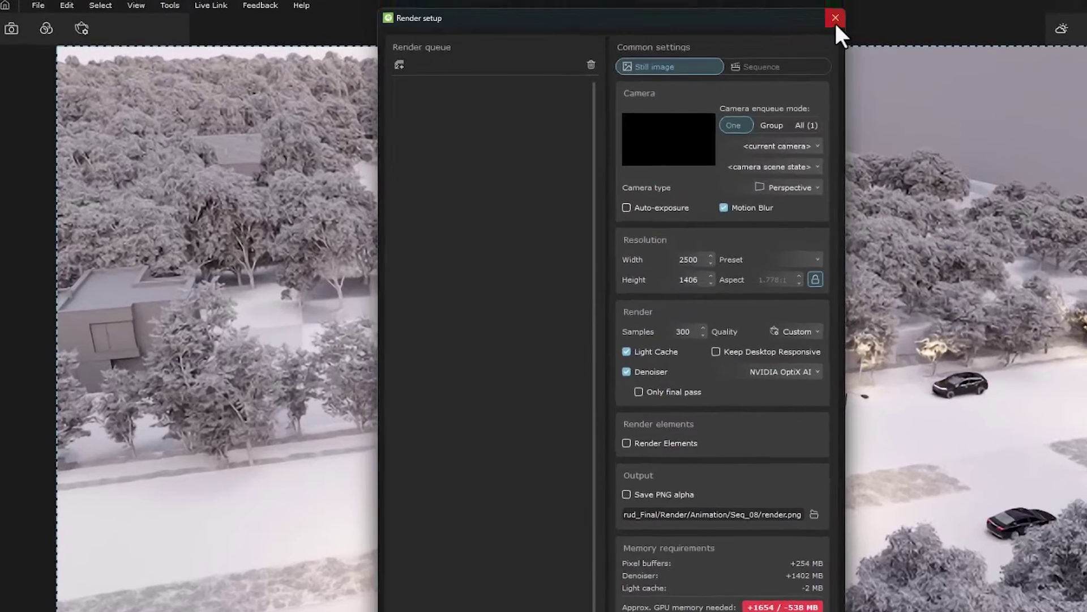
# - Close Render setup and turn off Safe GPU allocations in Edit > Preferences
pyautogui.click(837, 17)
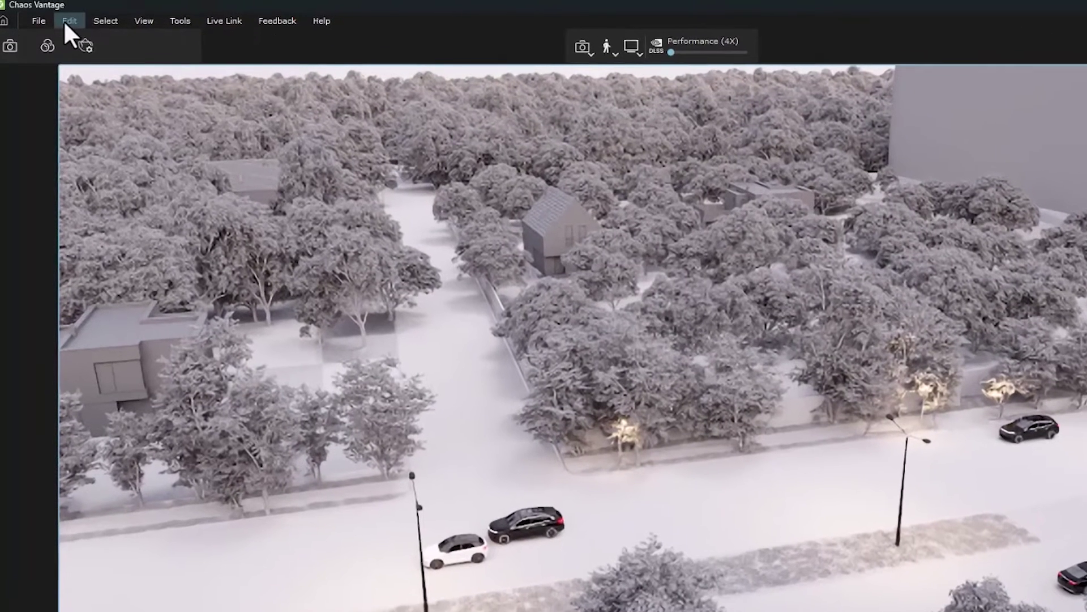
pyautogui.click(67, 22)
pyautogui.click(91, 112)
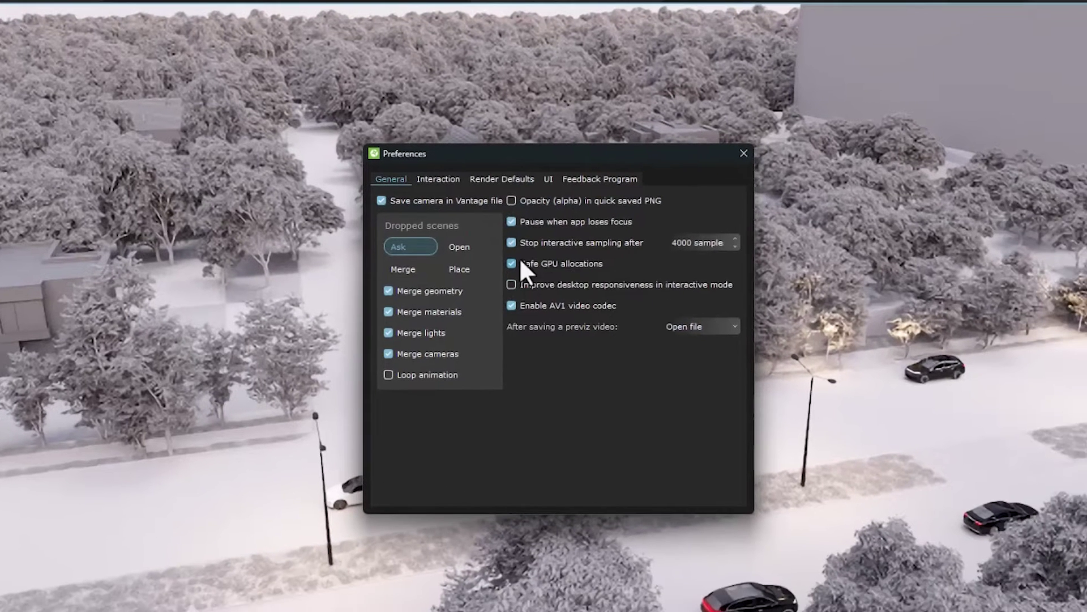
pyautogui.moveTo(599, 299)
pyautogui.click(546, 263)
pyautogui.click(743, 154)
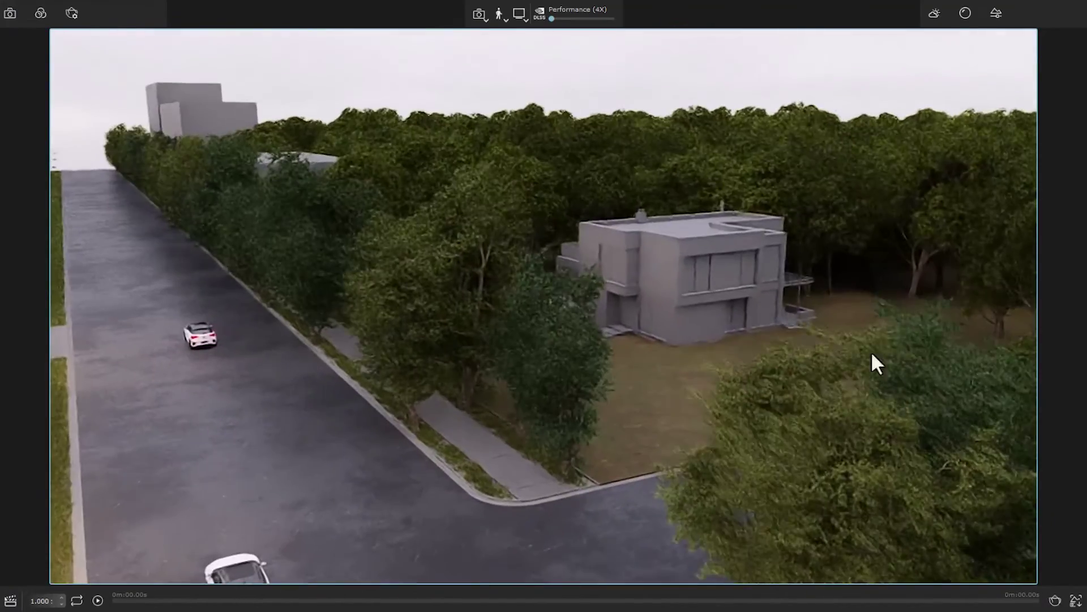
pyautogui.click(1056, 602)
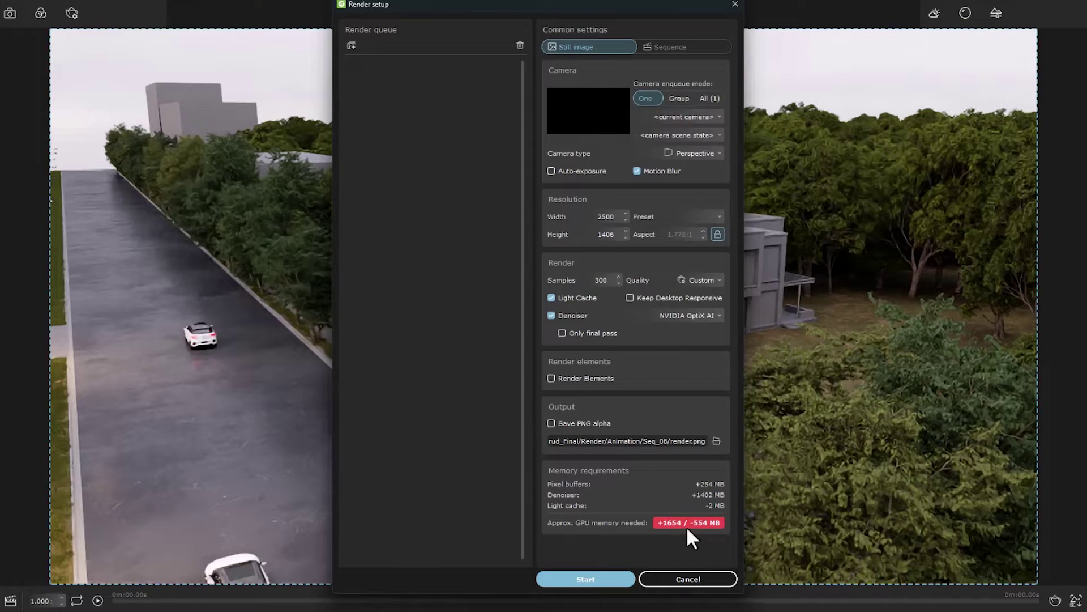
pyautogui.moveTo(664, 526)
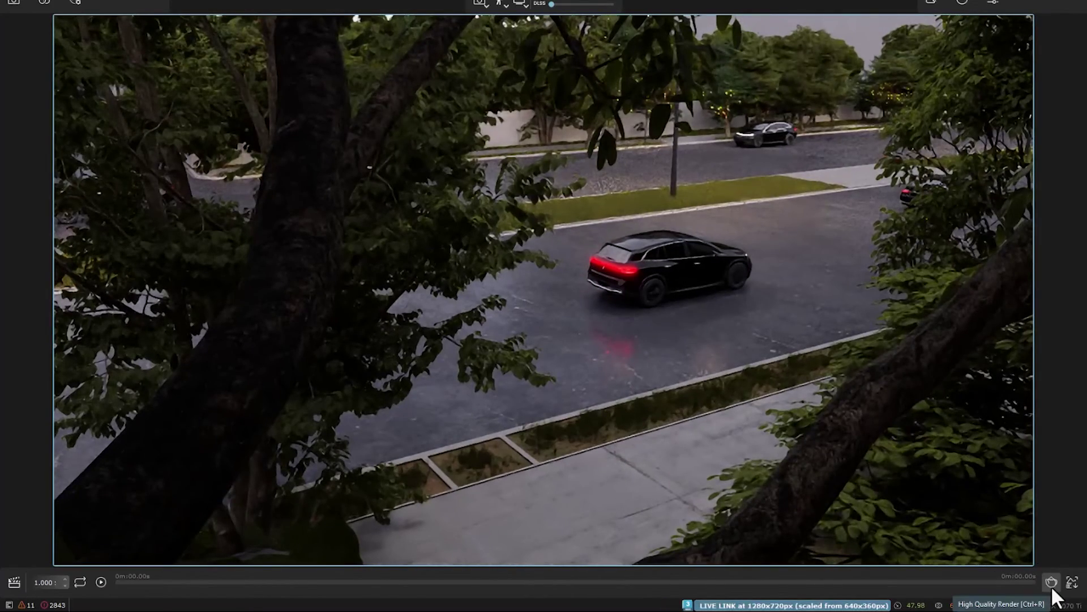
pyautogui.click(1052, 588)
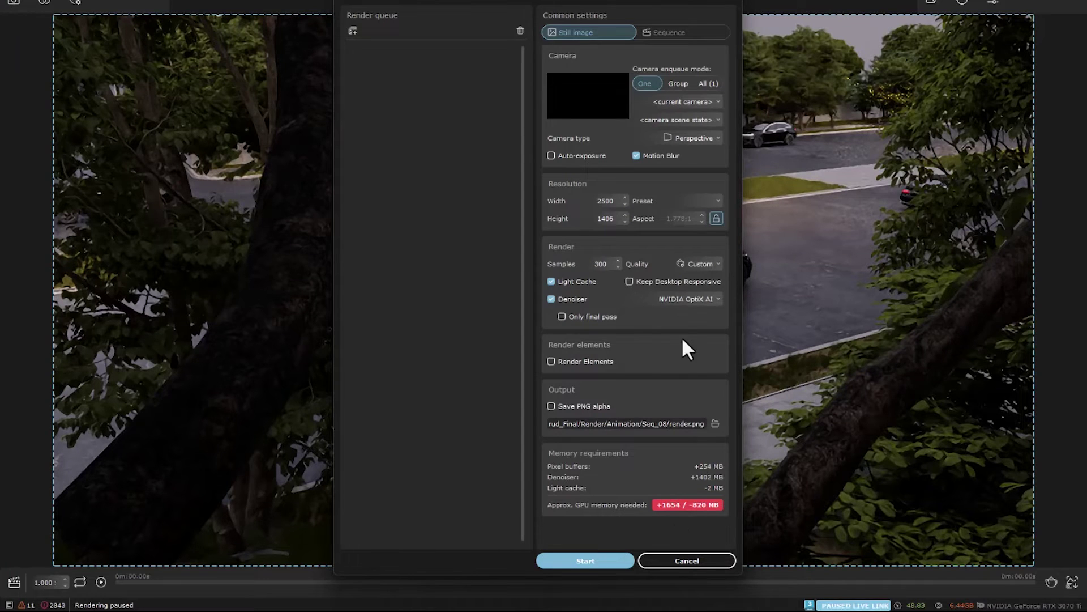
pyautogui.press('Escape')
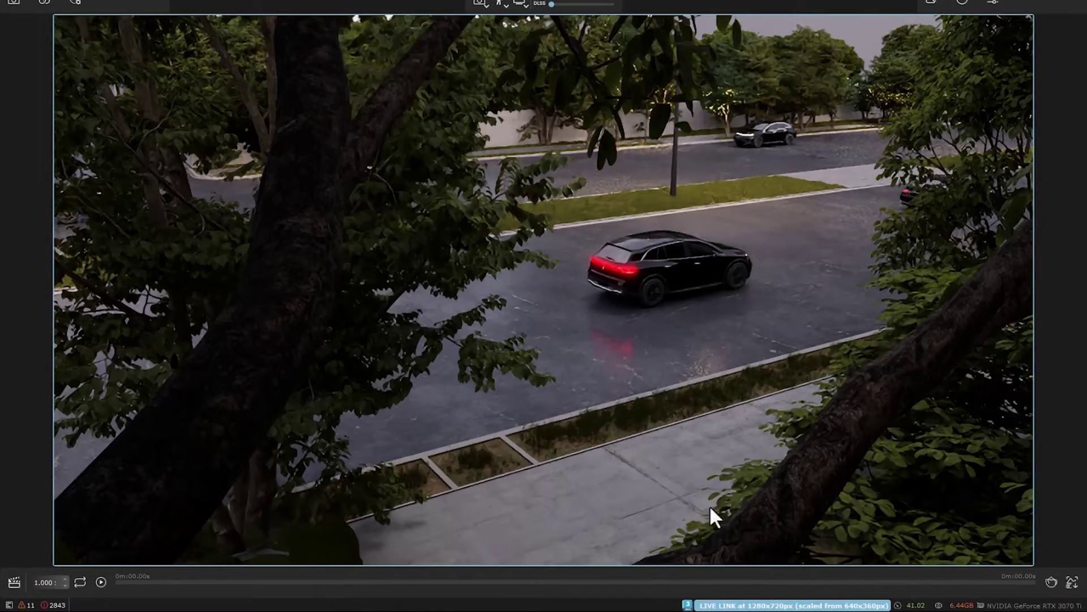
pyautogui.click(485, 552)
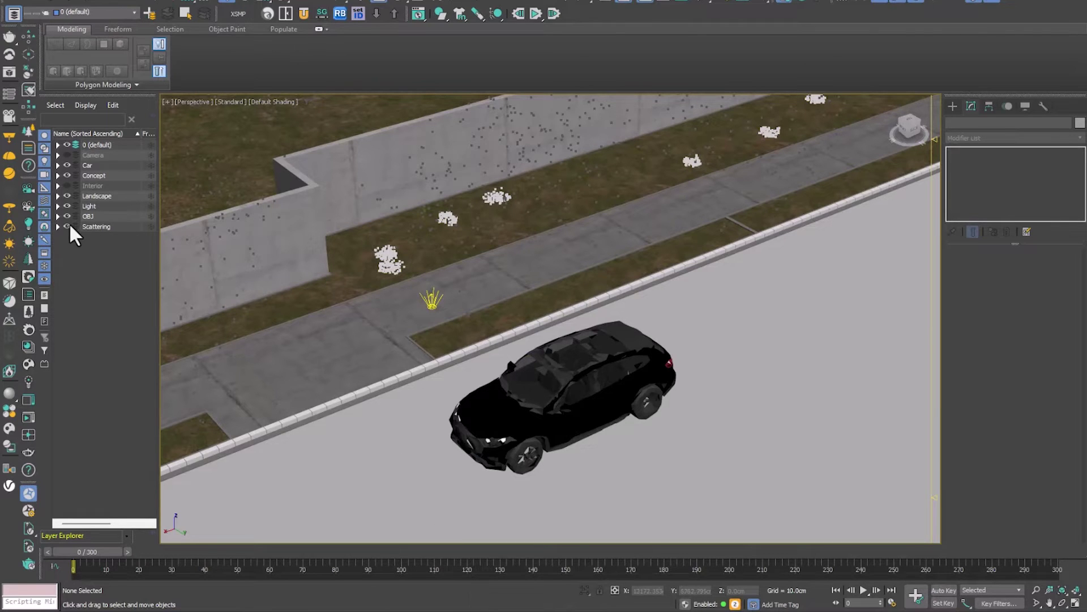
# - Hide the Scattering, OBJ, Light and Landscape layers, then return to Vantage
pyautogui.moveTo(66, 226); pyautogui.dragTo(66, 144)
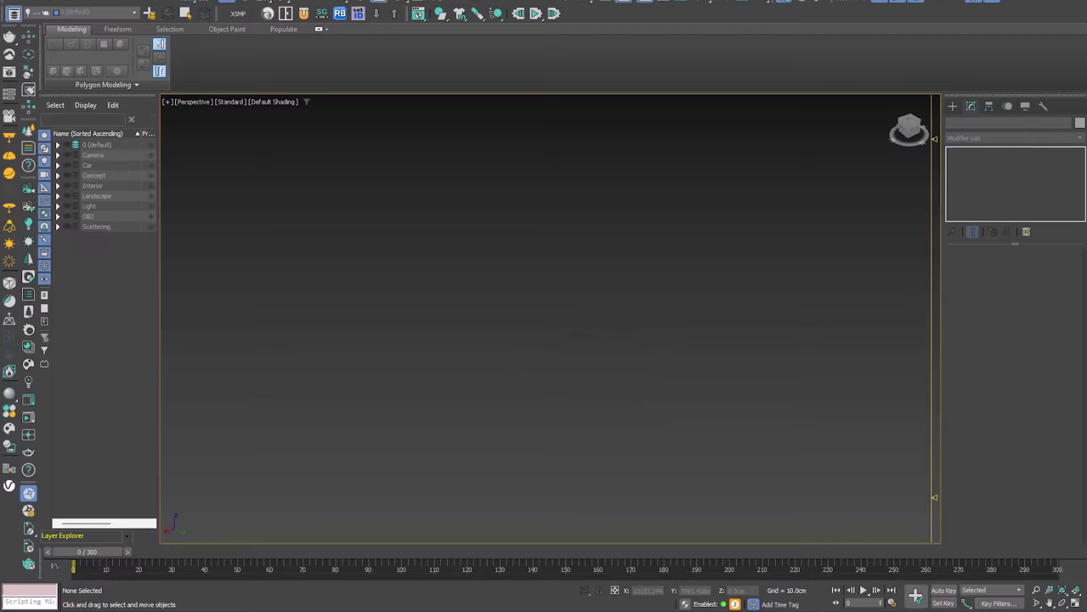
pyautogui.click(534, 561)
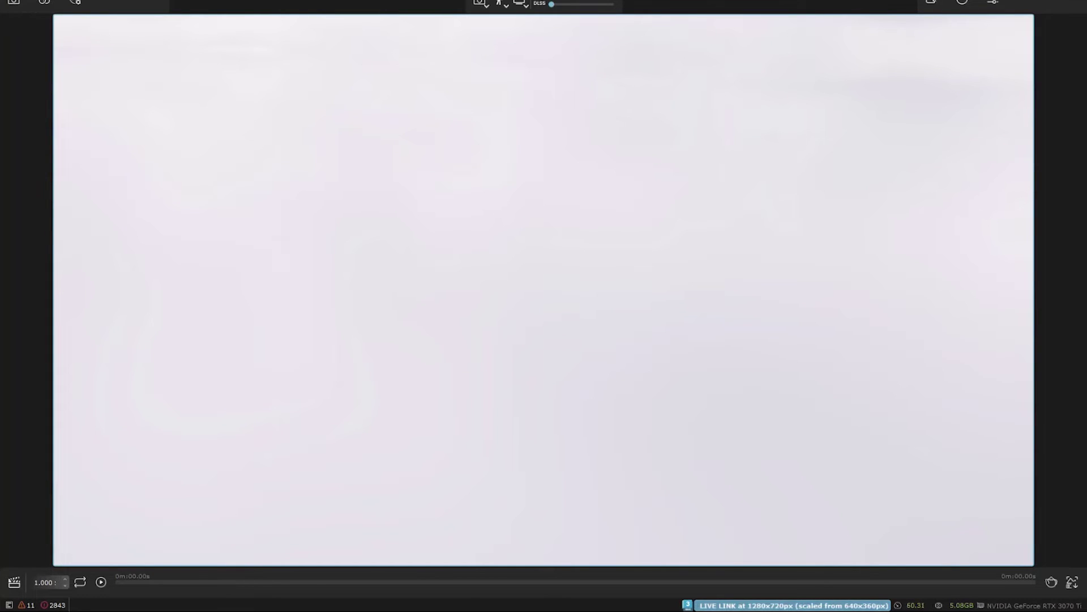
# - Reopen the High Quality Render setup to check the green +1654 / 2147 MB estimate
pyautogui.click(1051, 581)
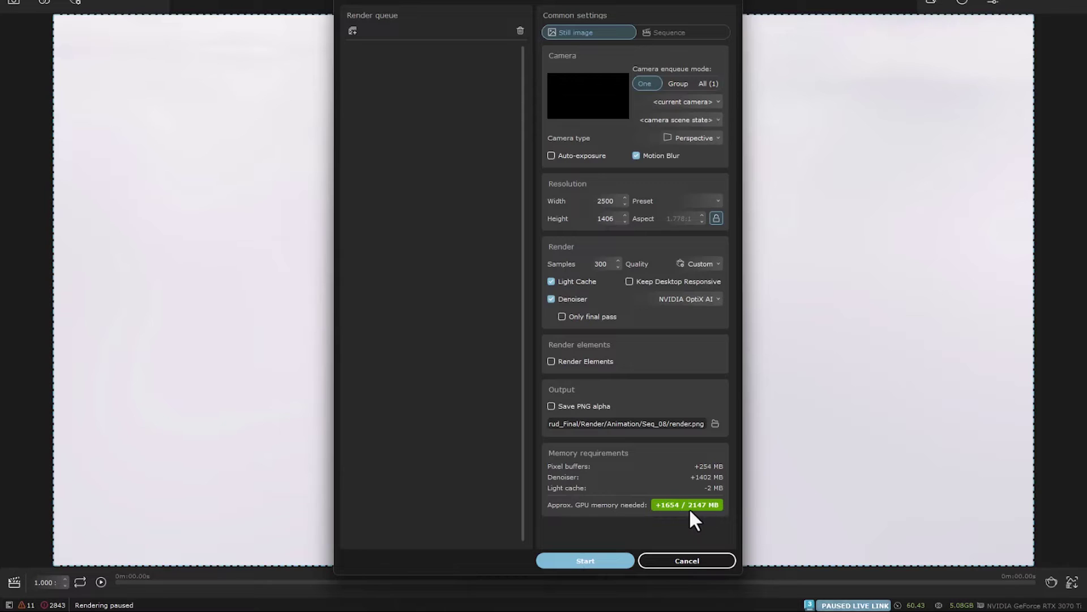
pyautogui.moveTo(689, 508)
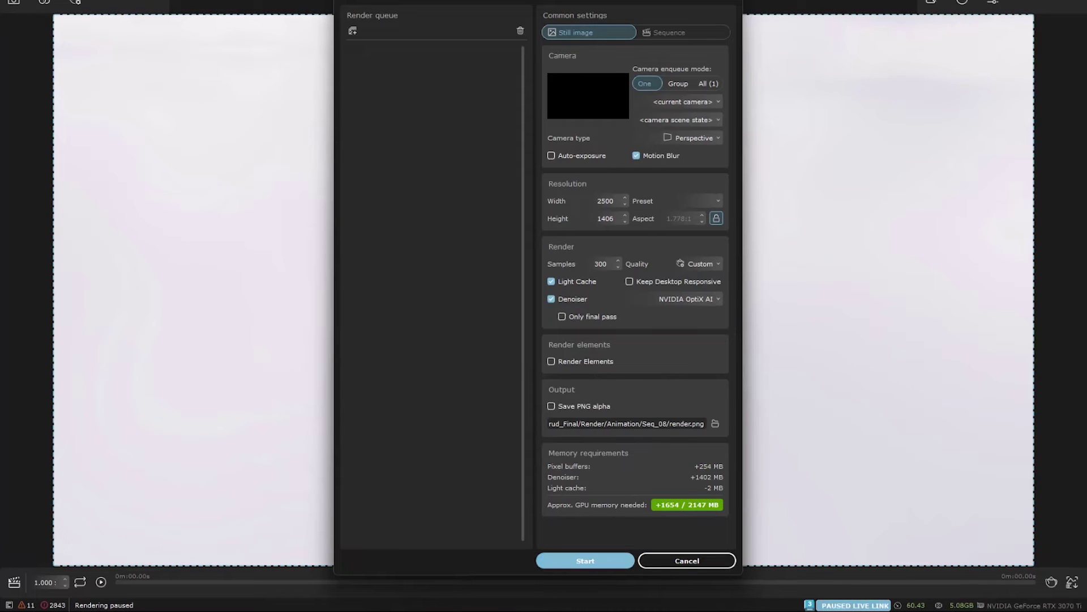
# - Unhide the Scattering, OBJ, Light, Landscape, Concept, Car and 0 layers in 3ds Max
pyautogui.moveTo(482, 611)
pyautogui.click(482, 567)
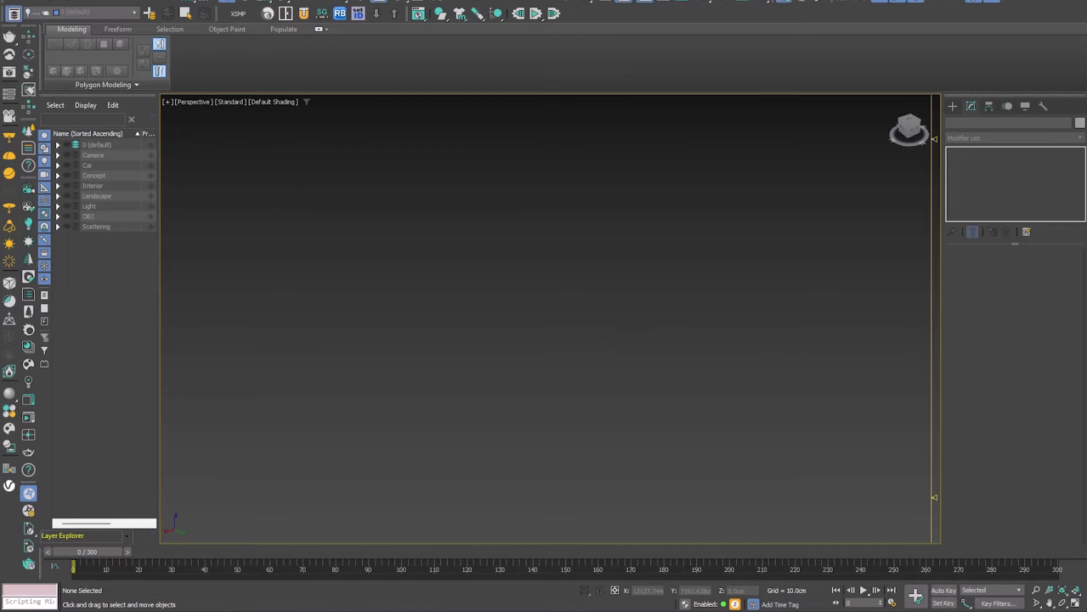
pyautogui.click(66, 226)
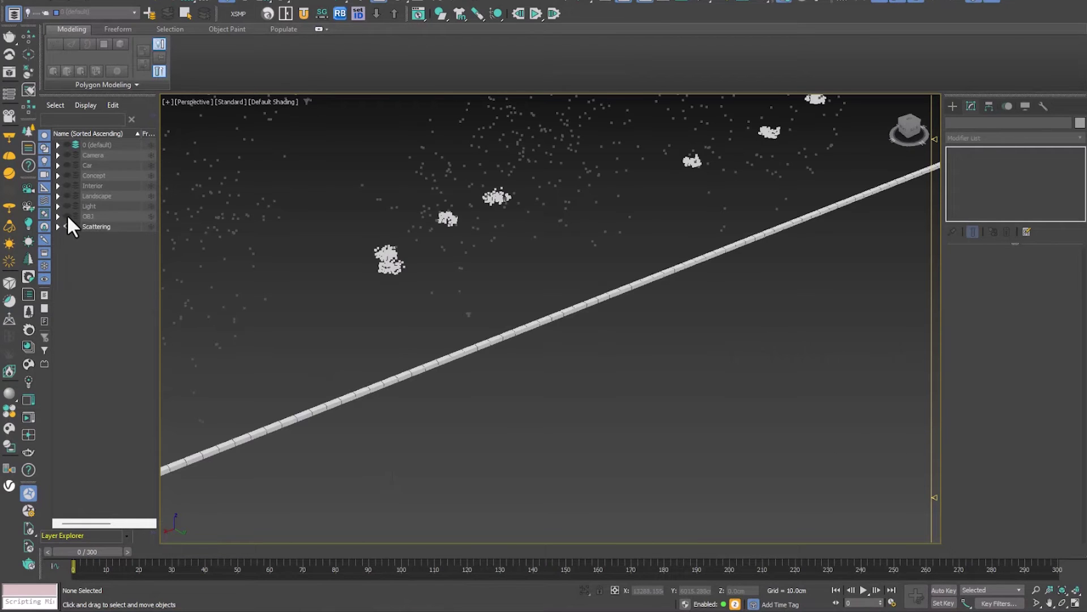
pyautogui.click(67, 216)
pyautogui.click(67, 205)
pyautogui.click(67, 196)
pyautogui.click(67, 175)
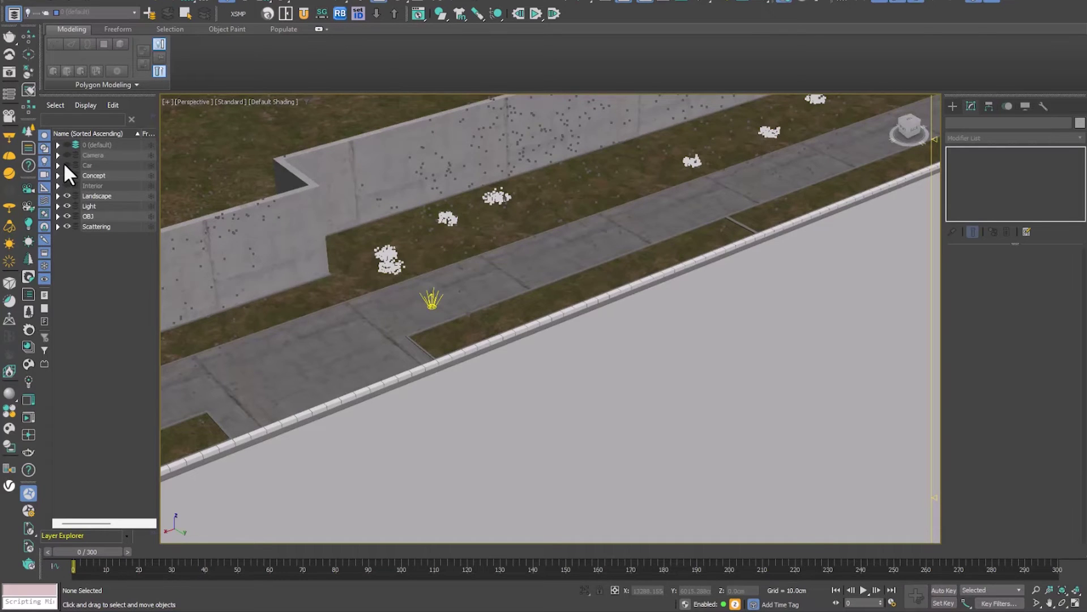
pyautogui.click(67, 165)
pyautogui.click(67, 145)
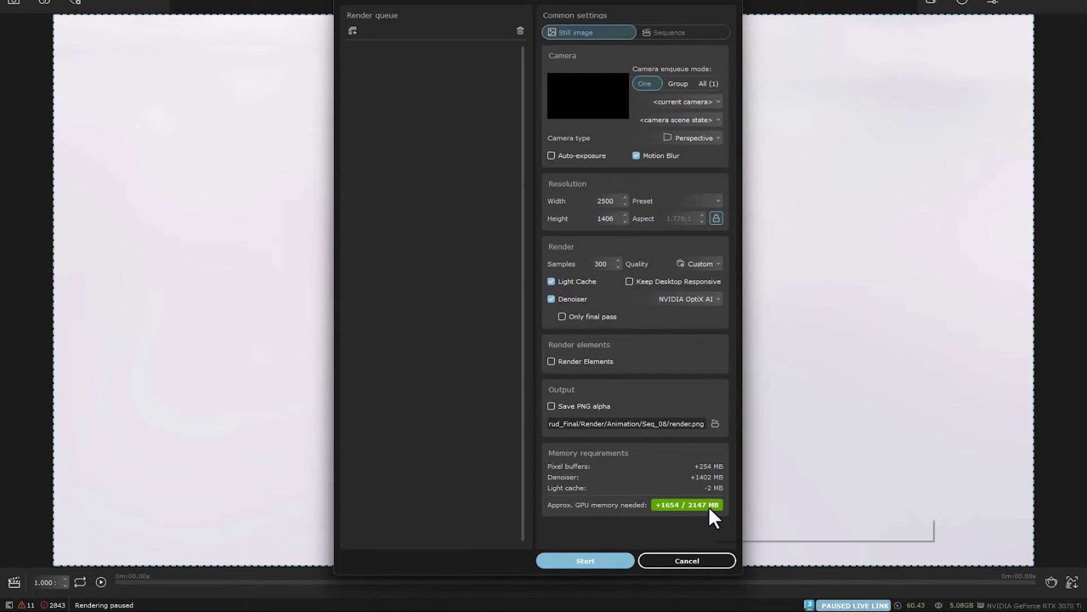
# - Start the 2500×1406 HQ snapshot render from the Render setup dialog
pyautogui.click(610, 557)
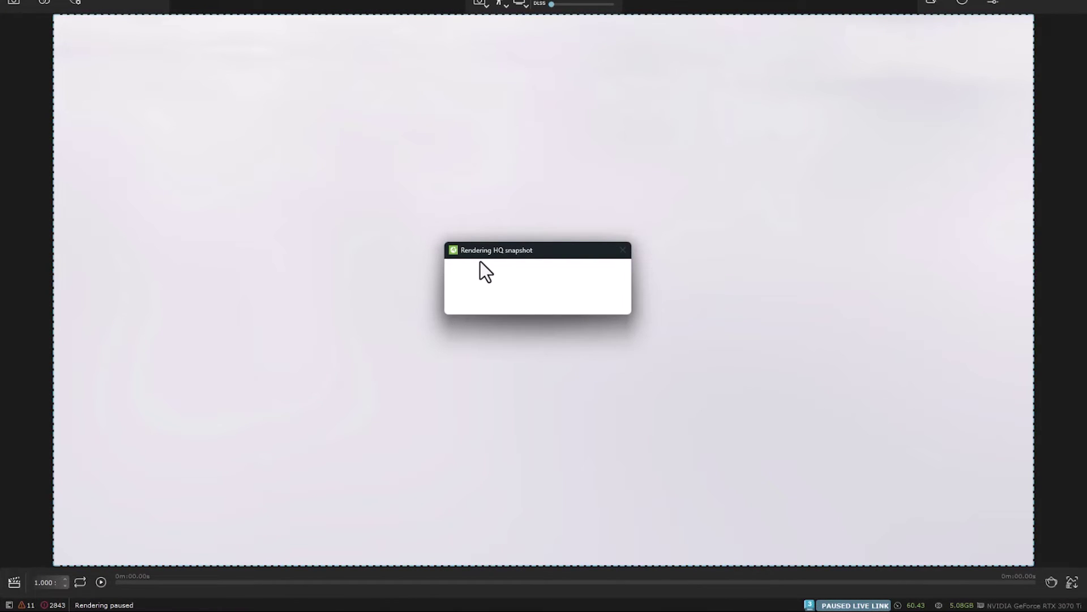